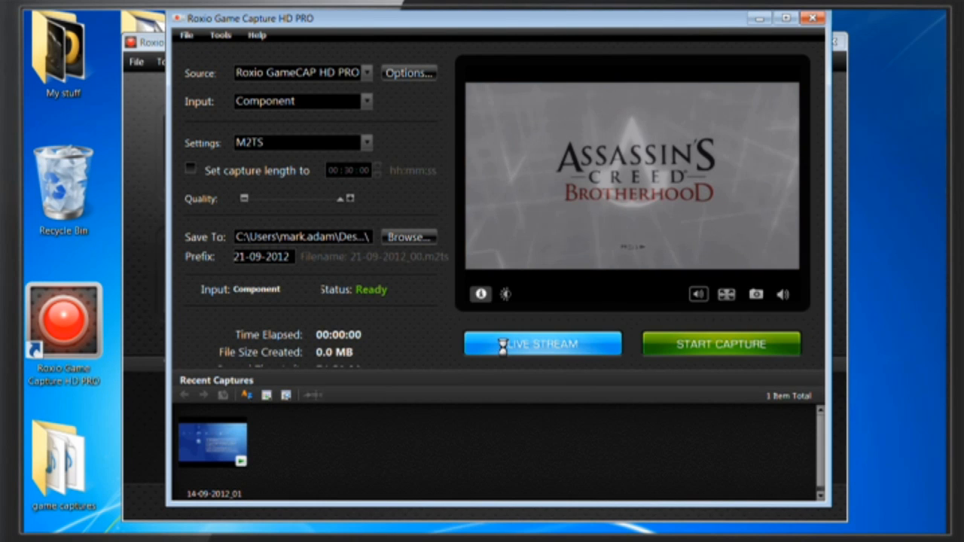
- Bring up the Justin.tv Log In or Create Account window via LIVE STREAM
left_click(495, 223)
type("THX")
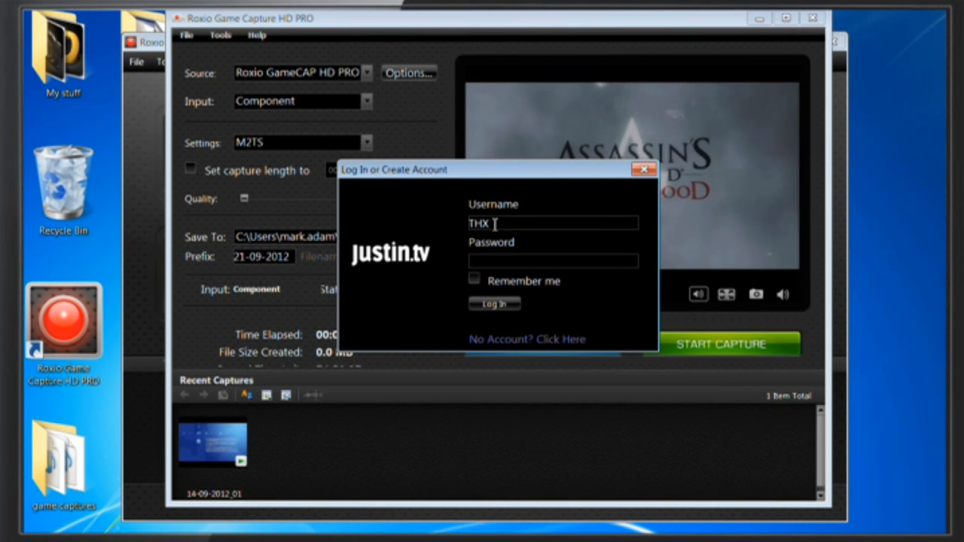
type("111")
- Enter the Justin.tv username and password and log in
left_click(490, 261)
type("******")
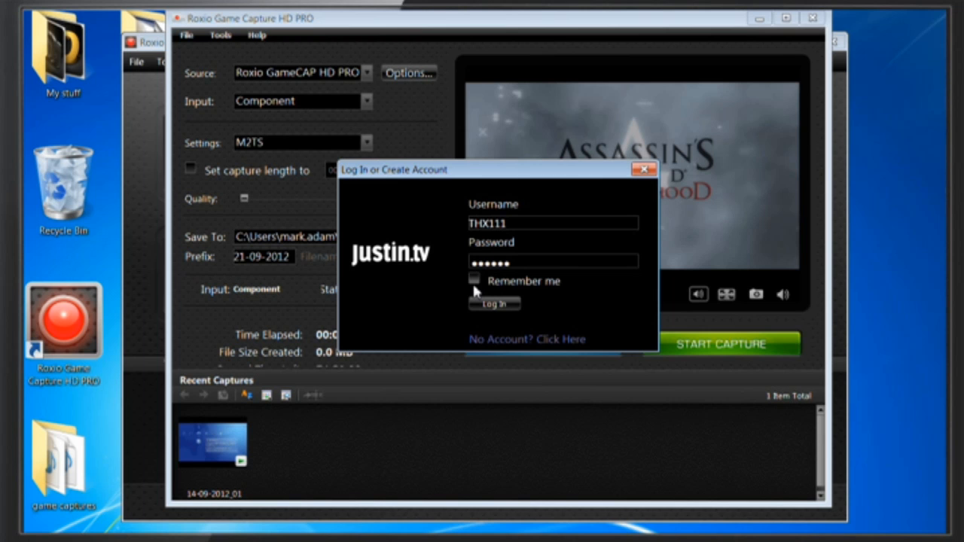
left_click(480, 304)
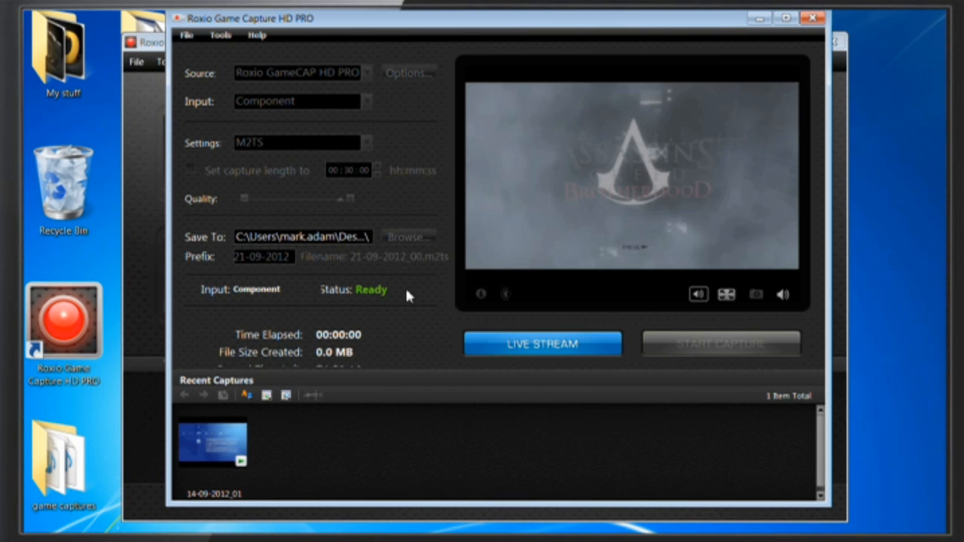
- Show the Live Stream options for channel thx111 with the server Location list expanded
left_click(408, 72)
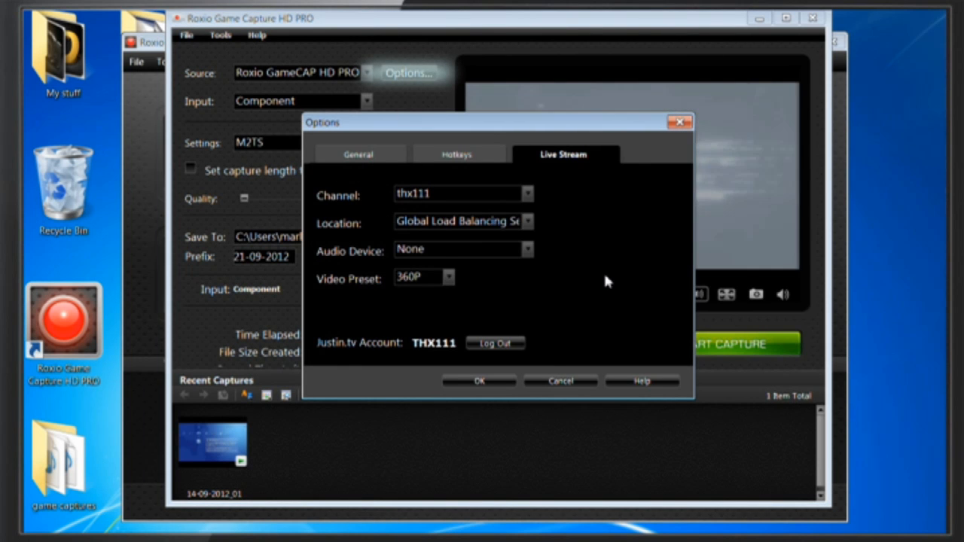
left_click(526, 223)
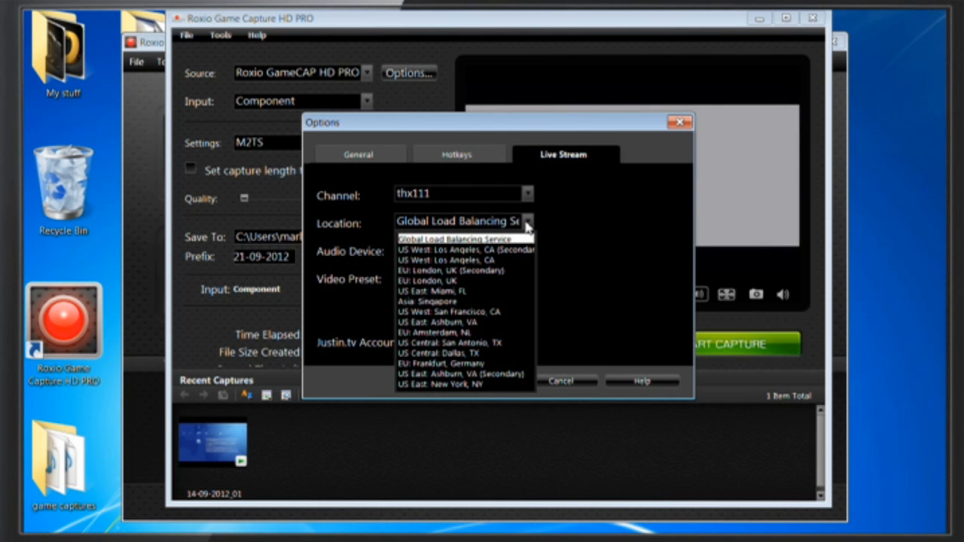
- Choose US East: New York, NY as location, keep the 360P preset, and confirm with OK
left_click(519, 385)
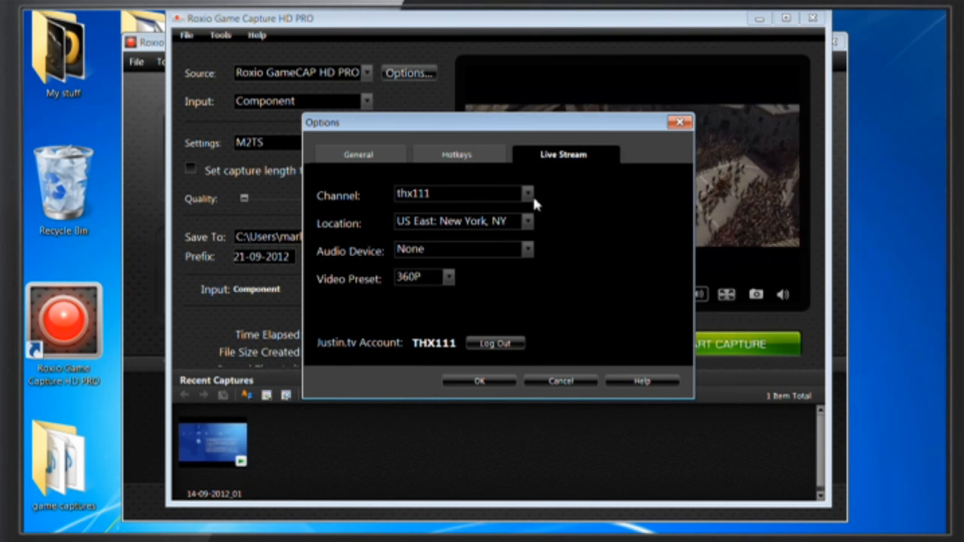
left_click(448, 276)
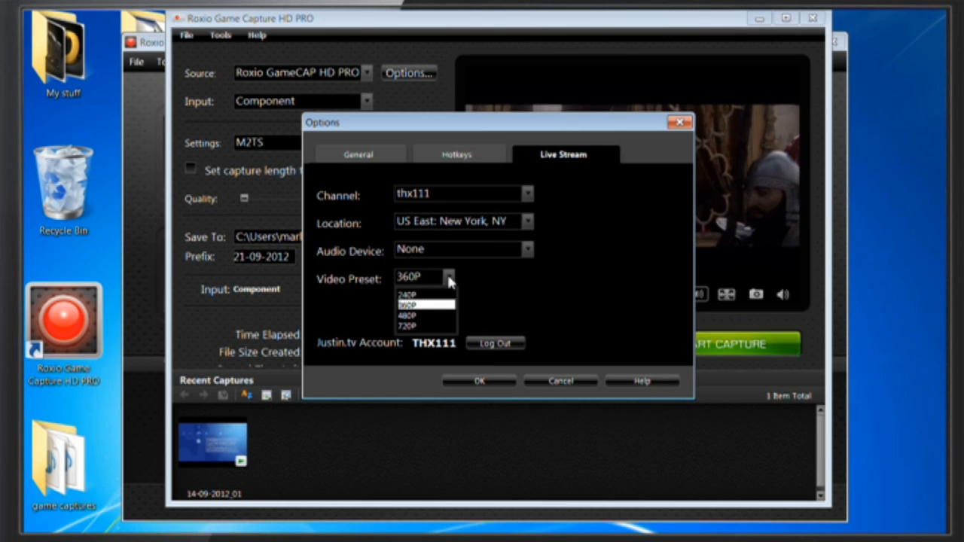
left_click(450, 280)
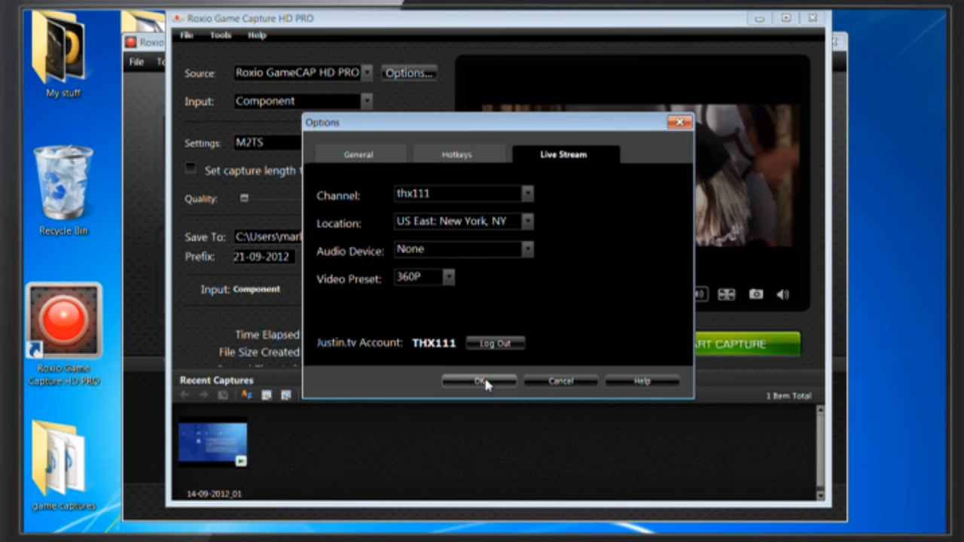
left_click(486, 383)
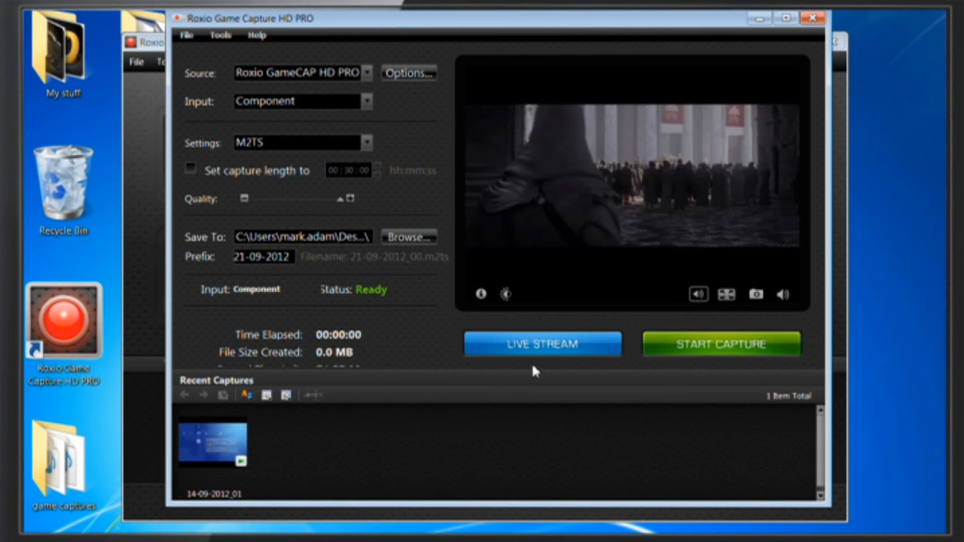
- Start the live broadcast to Justin.tv
left_click(538, 346)
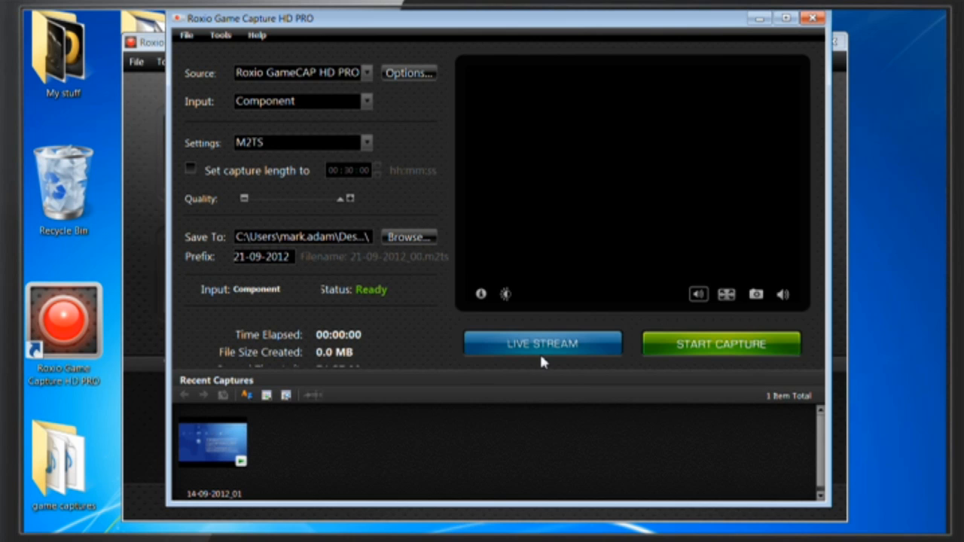